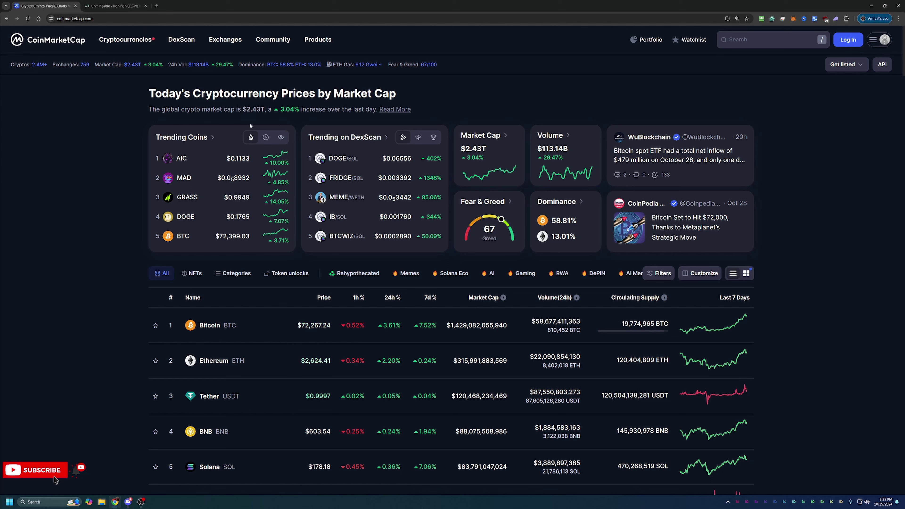
Highlight the 2.43T total market cap figure and scroll through the CoinMarketCap page
left_click_drag(247, 109, 262, 109)
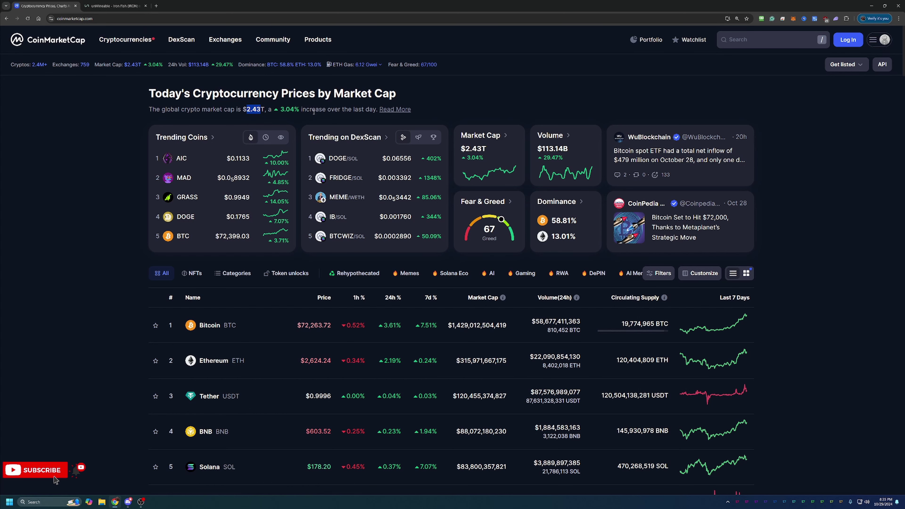
scroll(313, 109, "down", 1)
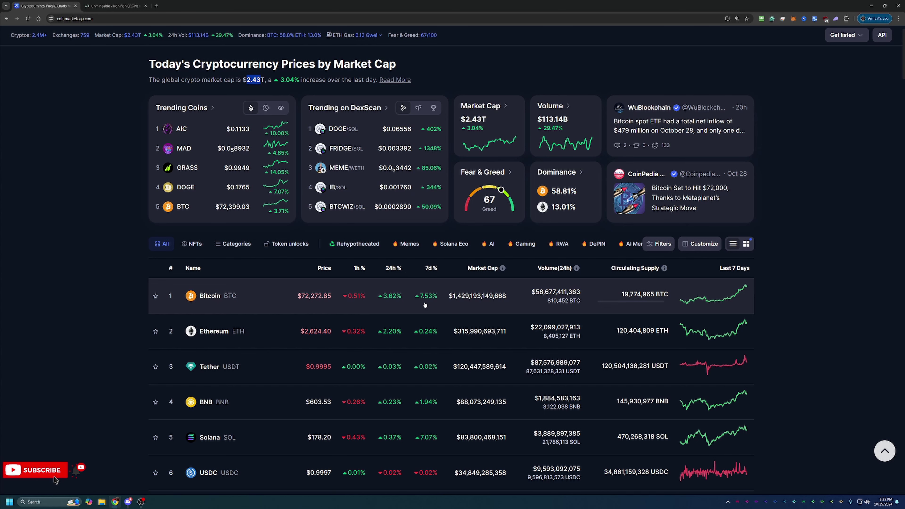
scroll(422, 308, "down", 2)
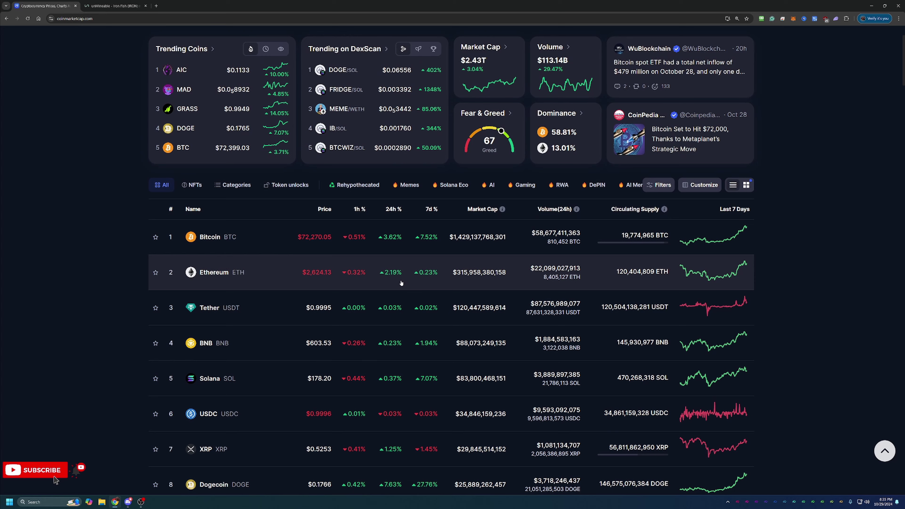
scroll(392, 292, "down", 2)
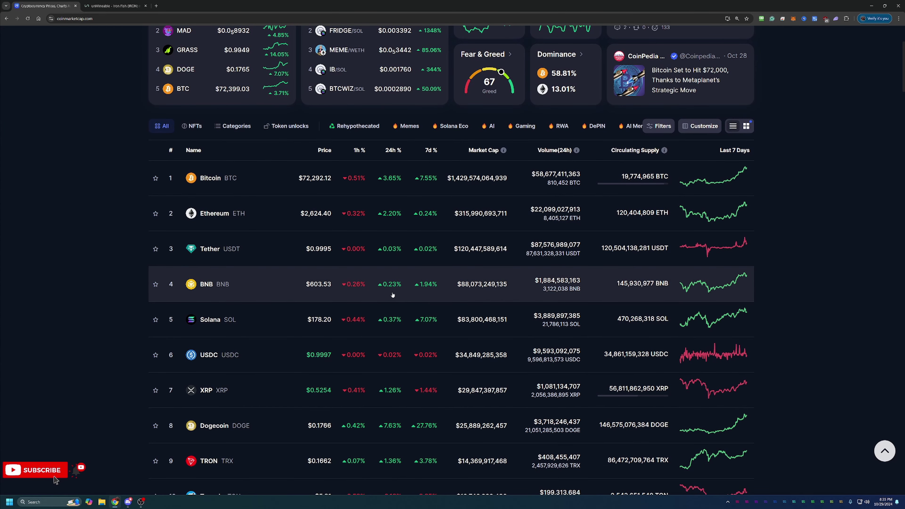
scroll(380, 311, "down", 1)
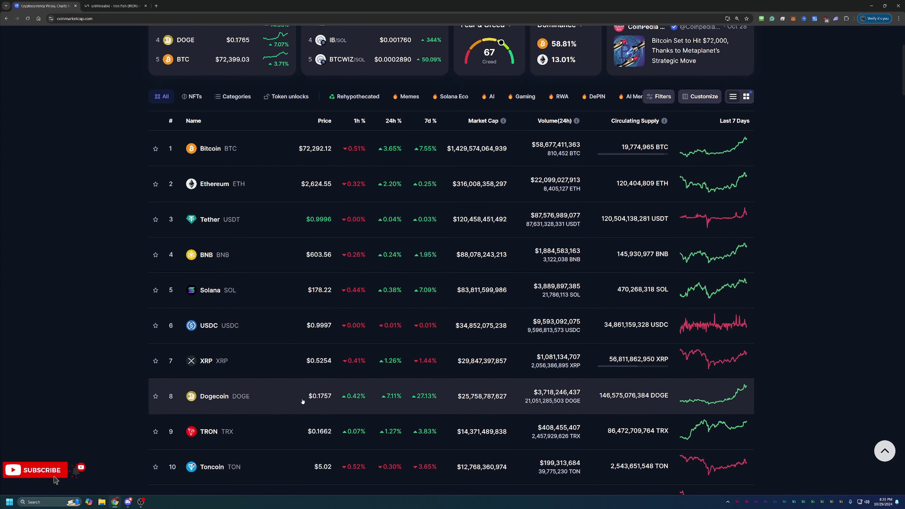
scroll(486, 403, "down", 2)
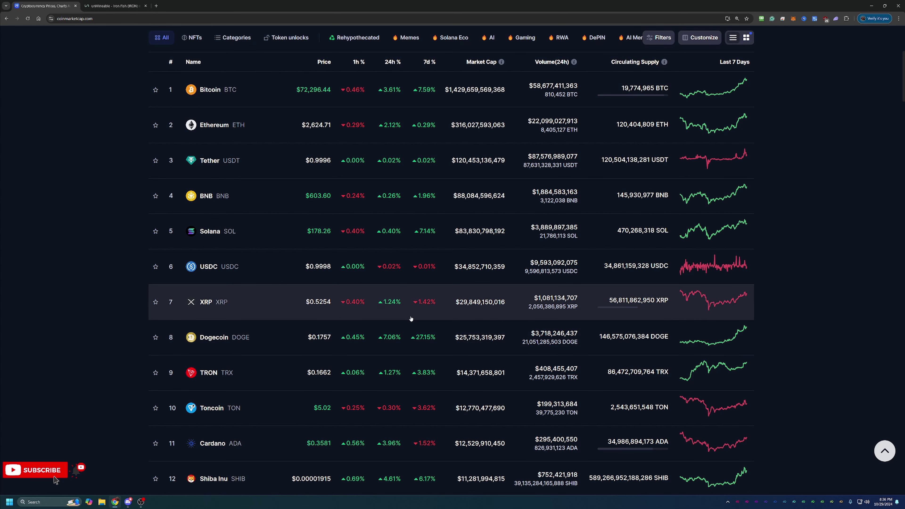
scroll(411, 319, "up", 5)
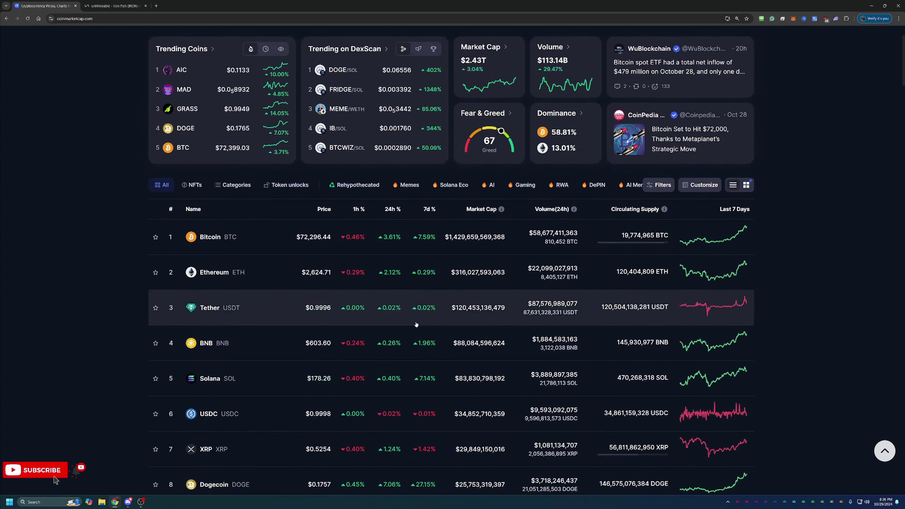
Search IRON, open Iron Fish's all-time price chart, then switch to the unMineable tab
left_click(763, 41)
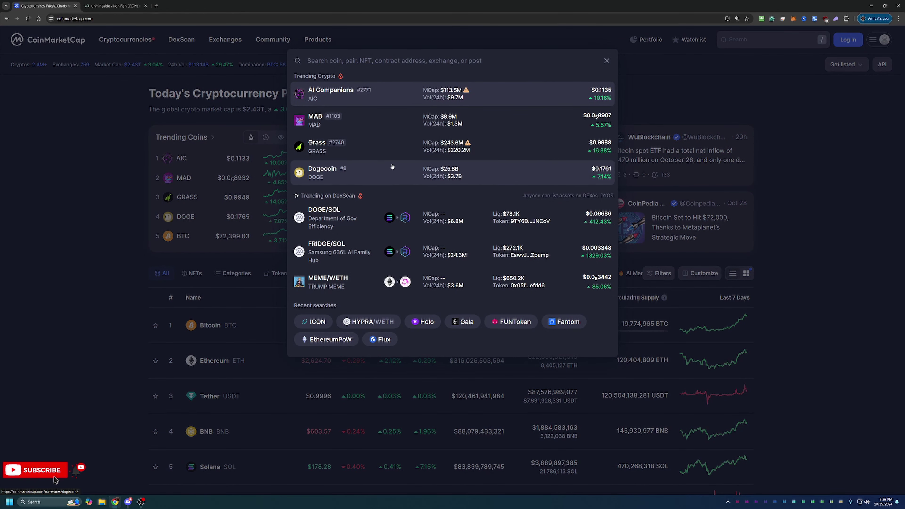
type("IRON")
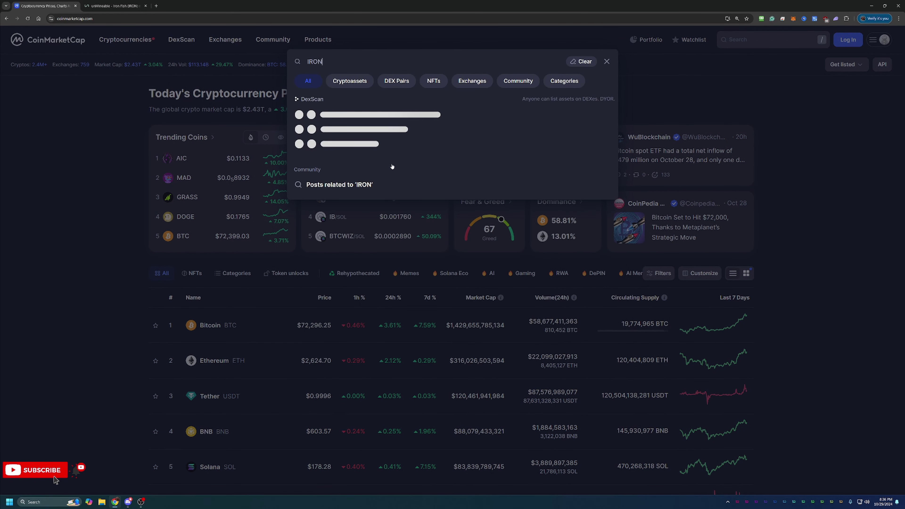
left_click(399, 116)
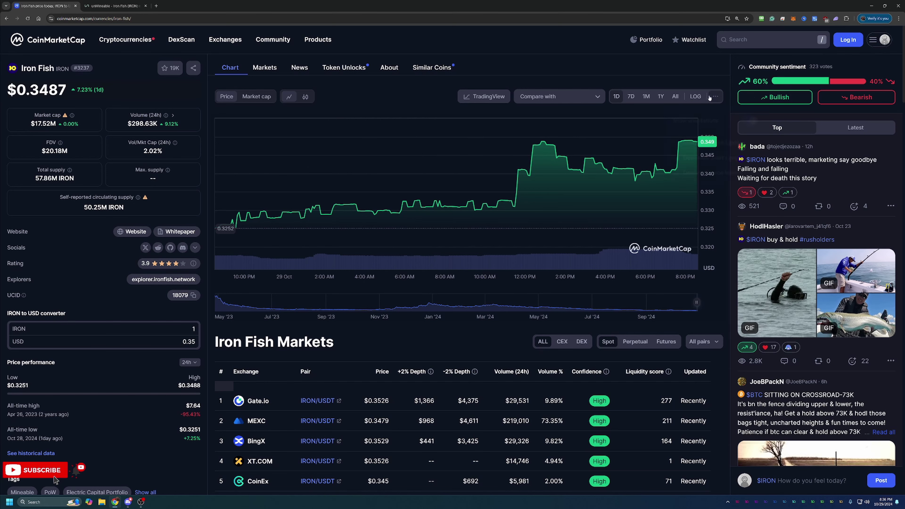
left_click(675, 96)
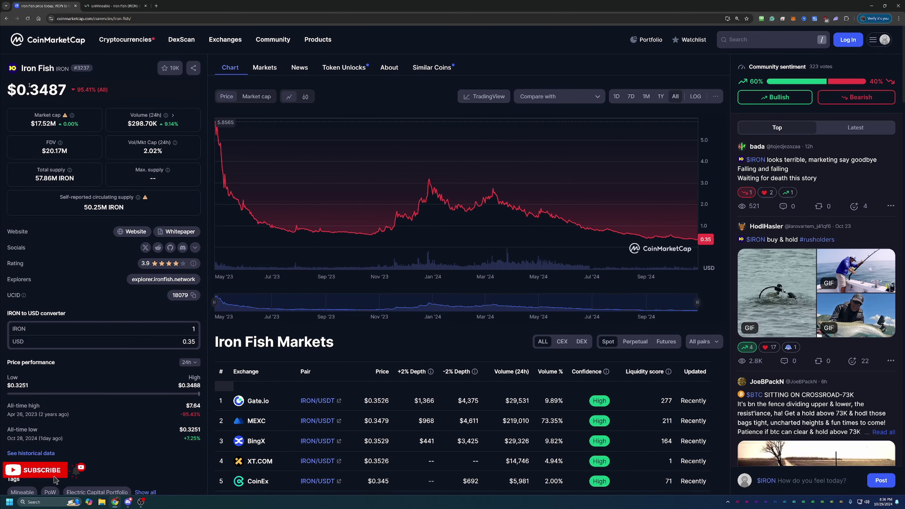
left_click_drag(29, 84, 64, 82)
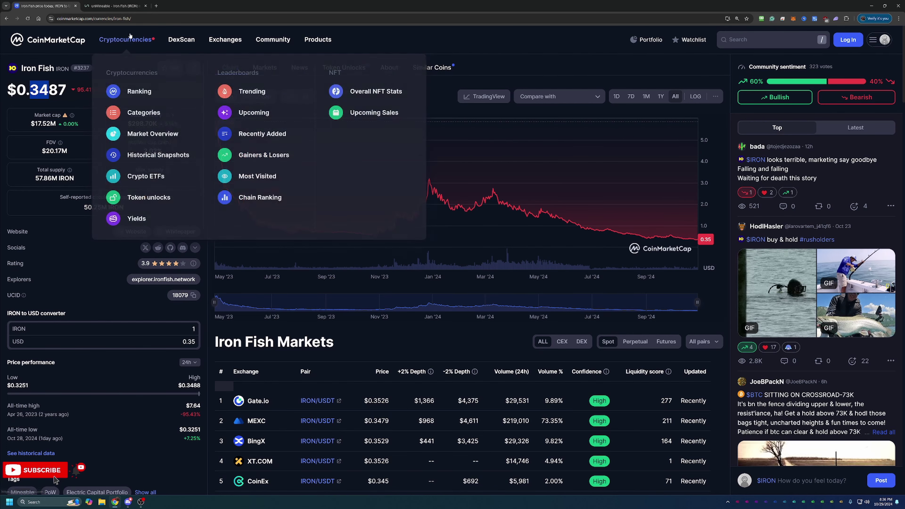
left_click(103, 2)
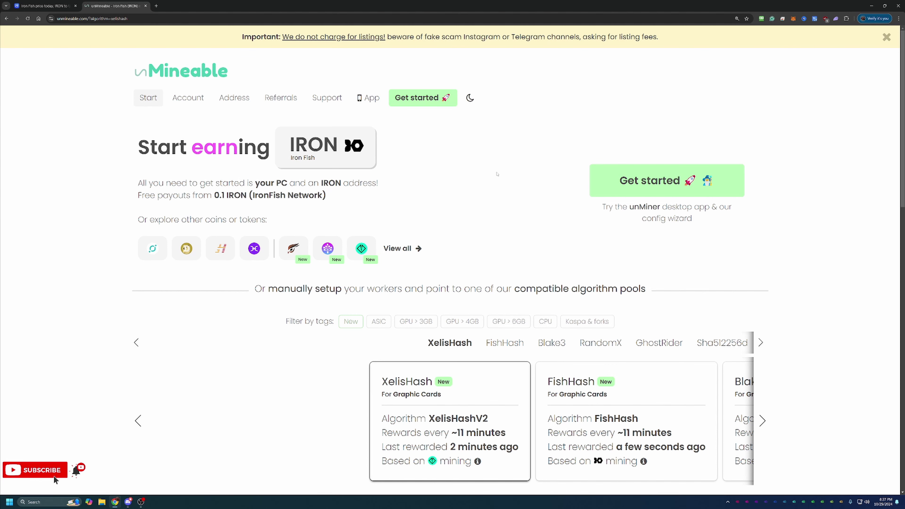
Scroll down and page through the mining algorithm pools carousel on the Iron Fish page
scroll(494, 175, "down", 2)
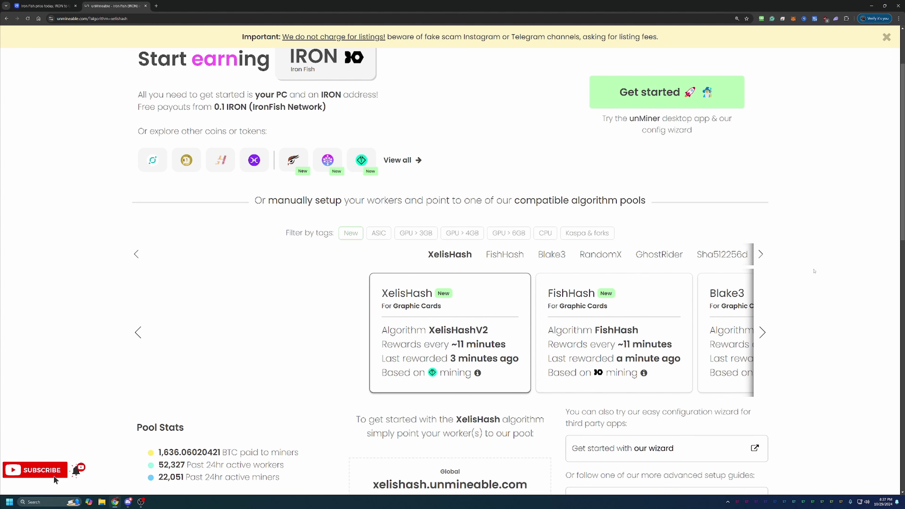
scroll(772, 296, "down", 1)
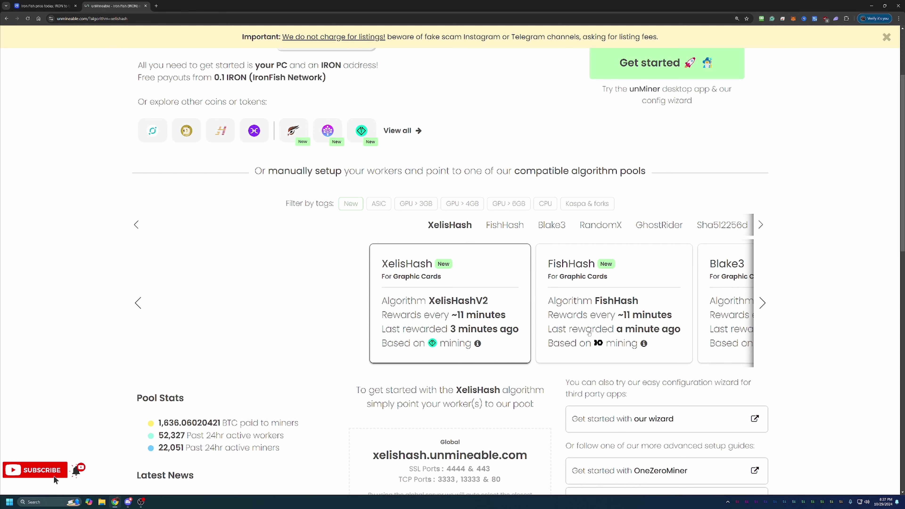
scroll(589, 332, "down", 1)
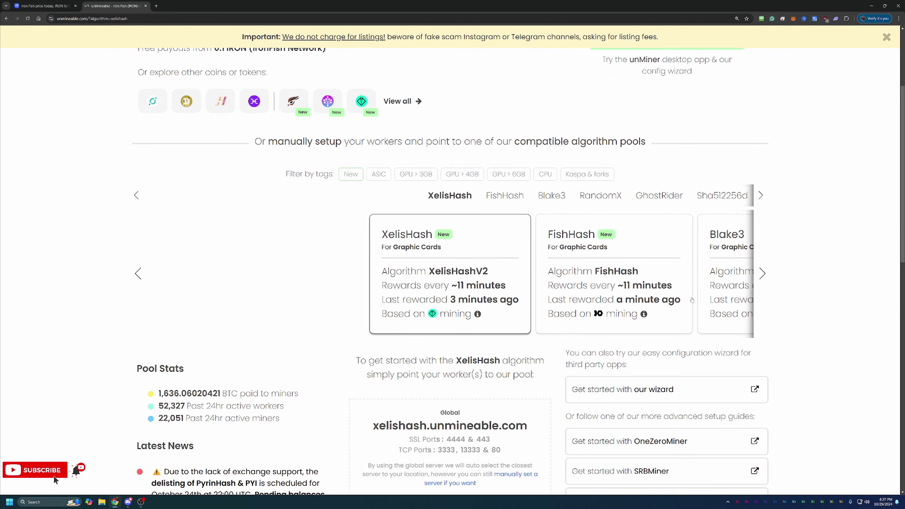
left_click(763, 277)
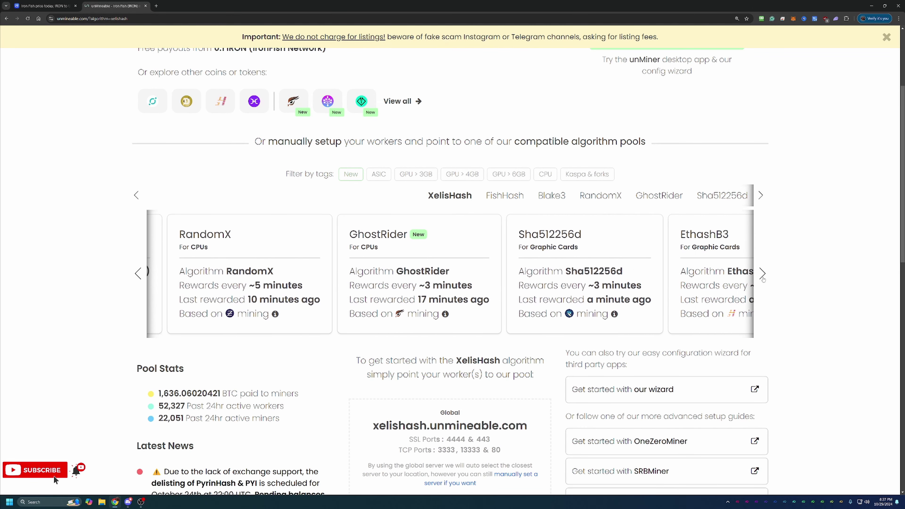
left_click(763, 278)
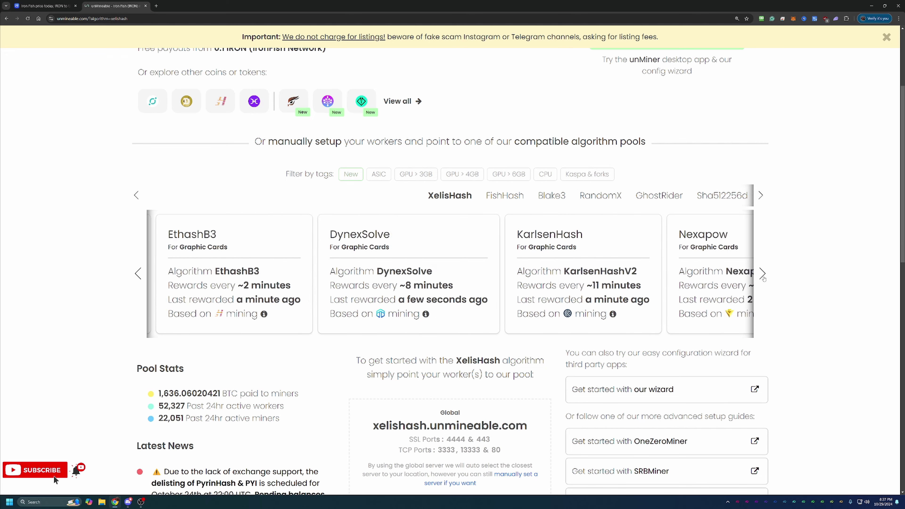
left_click(763, 277)
left_click(767, 278)
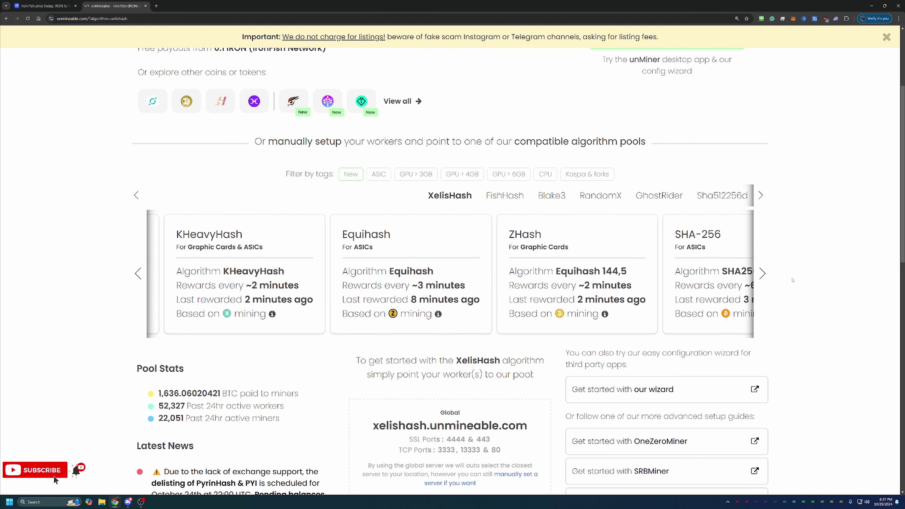
left_click(766, 278)
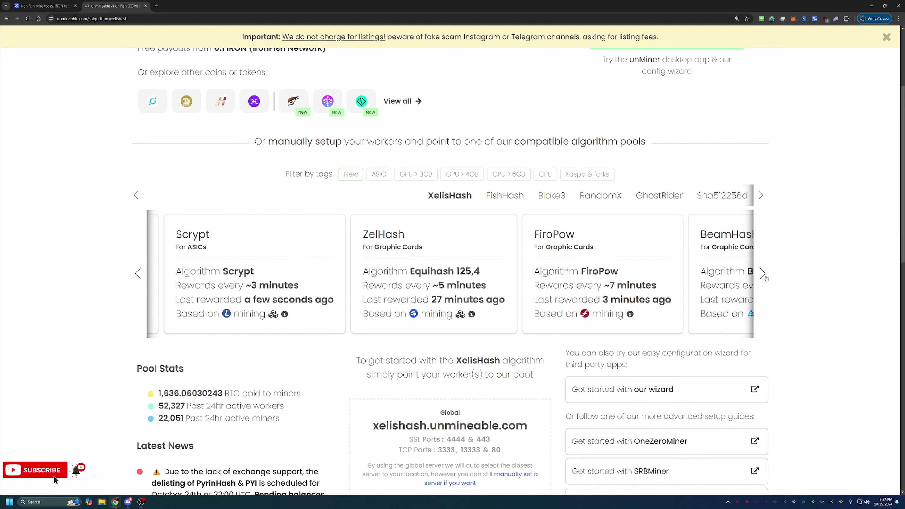
Scroll to the XelisHash pool details: xelishash.unmineable.com with SSL ports 4444 and 443
scroll(387, 275, "down", 2)
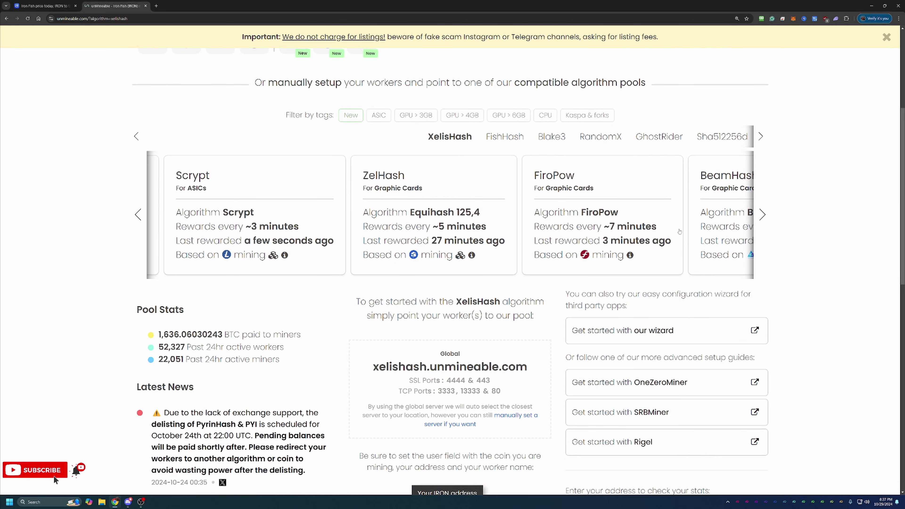
scroll(789, 217, "up", 3)
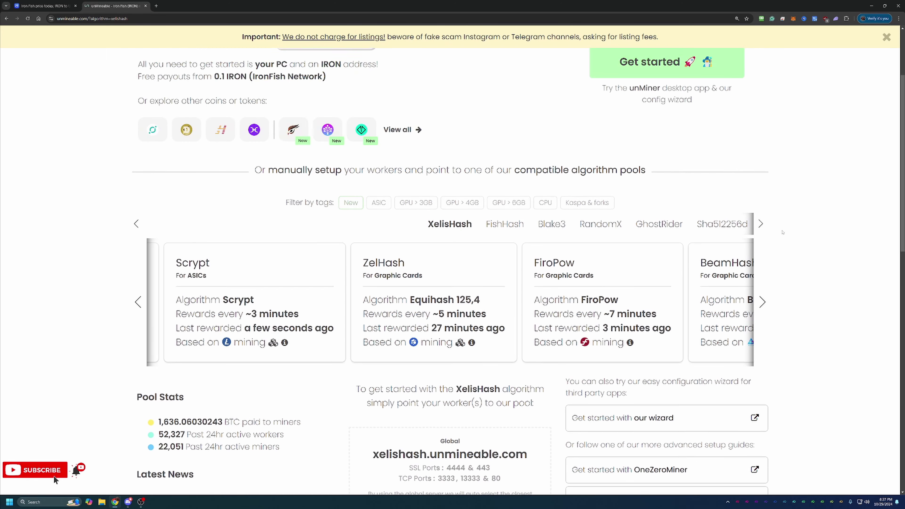
scroll(744, 289, "down", 3)
scroll(744, 289, "down", 2)
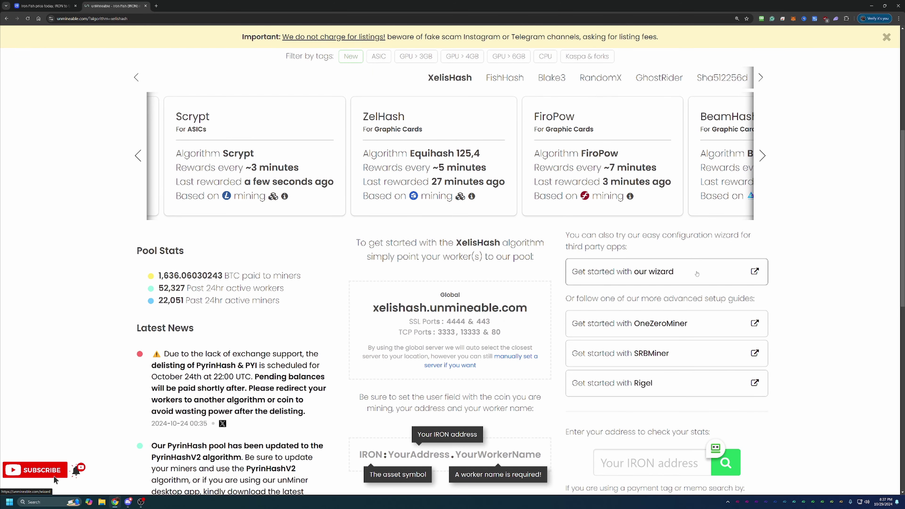
Launch the configuration wizard in Basic mode with Graphics Card (GPU) as hardware
left_click(697, 274)
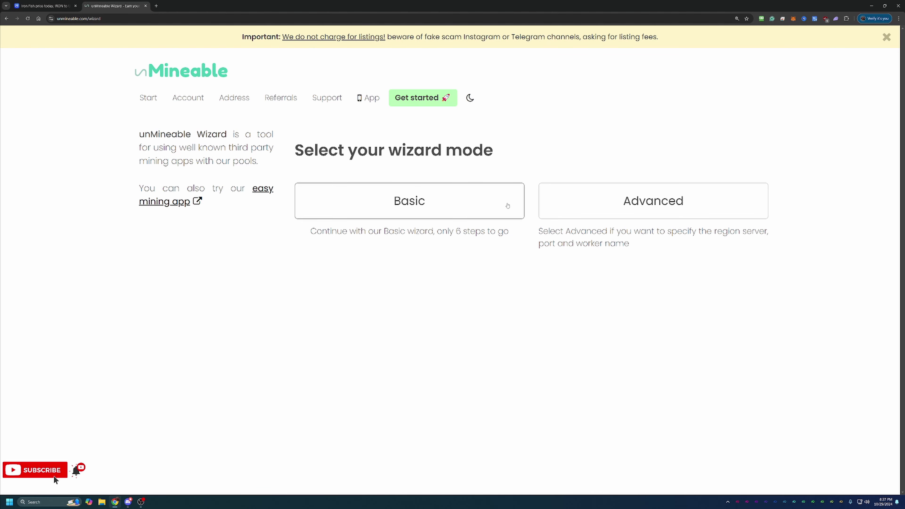
left_click(442, 214)
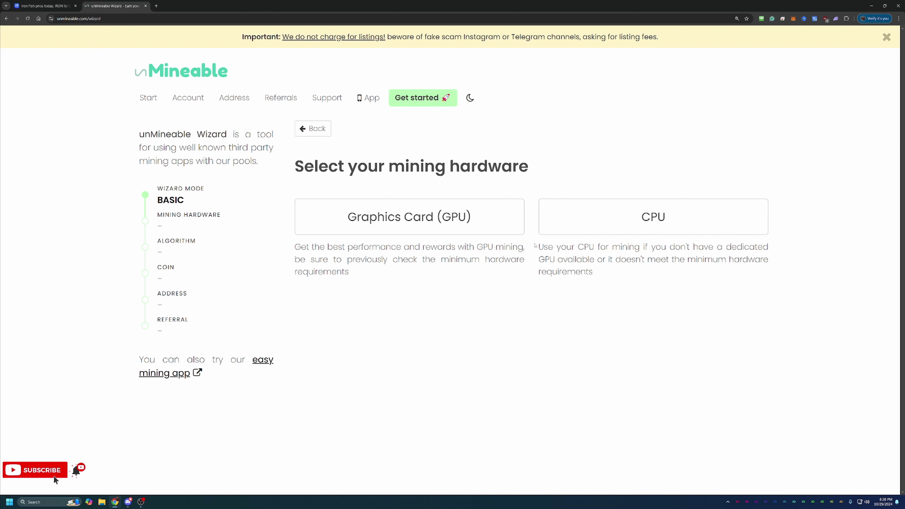
left_click(467, 214)
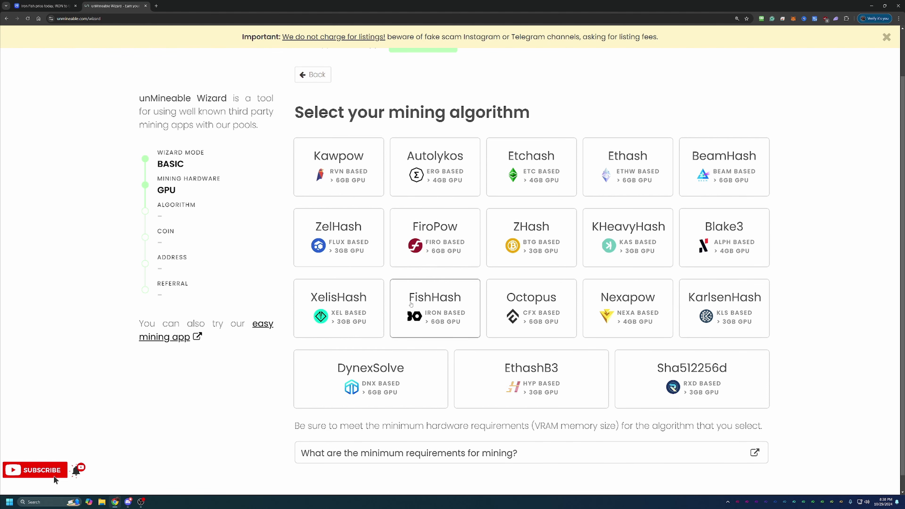
Choose KAWPOW and Iron Fish, paste and correct the IRON wallet address, then continue
left_click(327, 161)
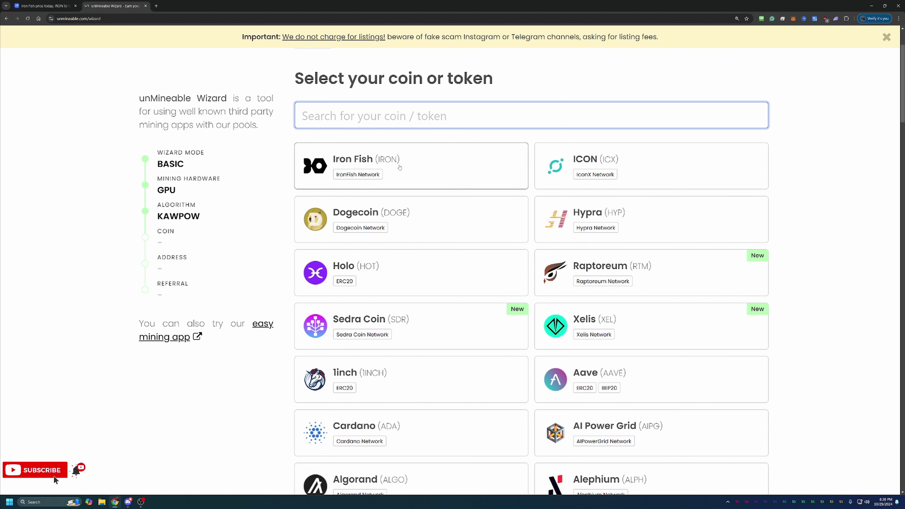
left_click(451, 173)
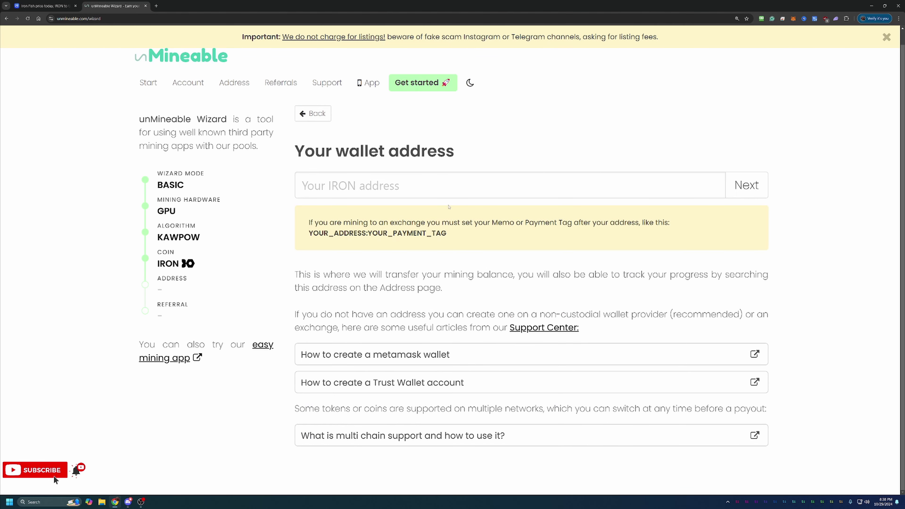
left_click(440, 189)
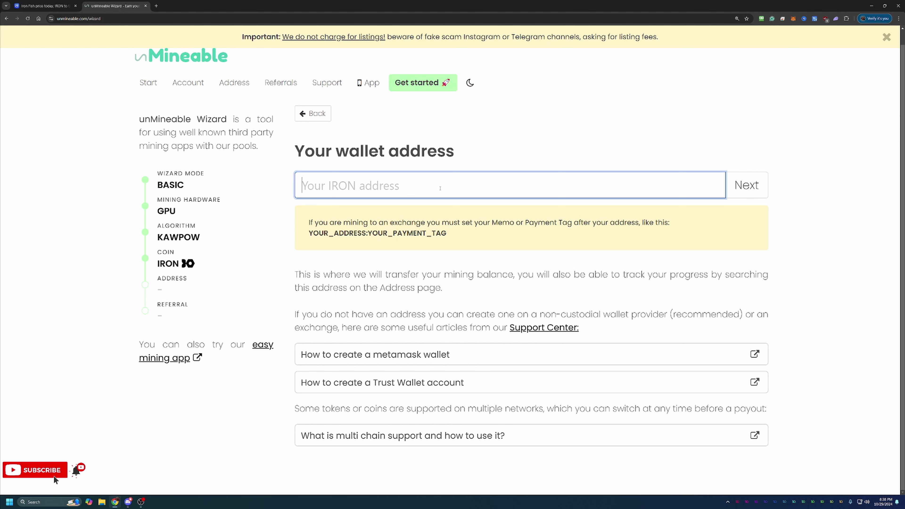
type("40fc10b214de797ecbbea389a03ed5c250cb4e16d9961a92d6501fd943512700")
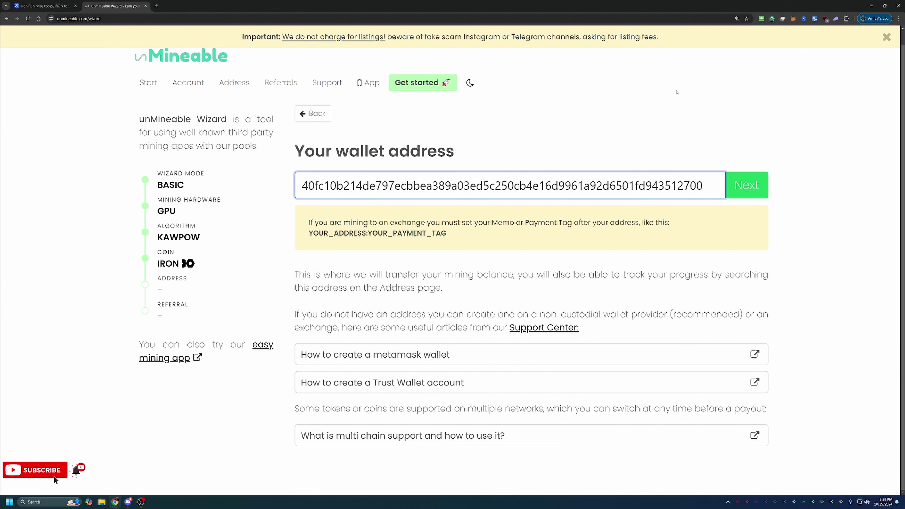
key("BackSpace")
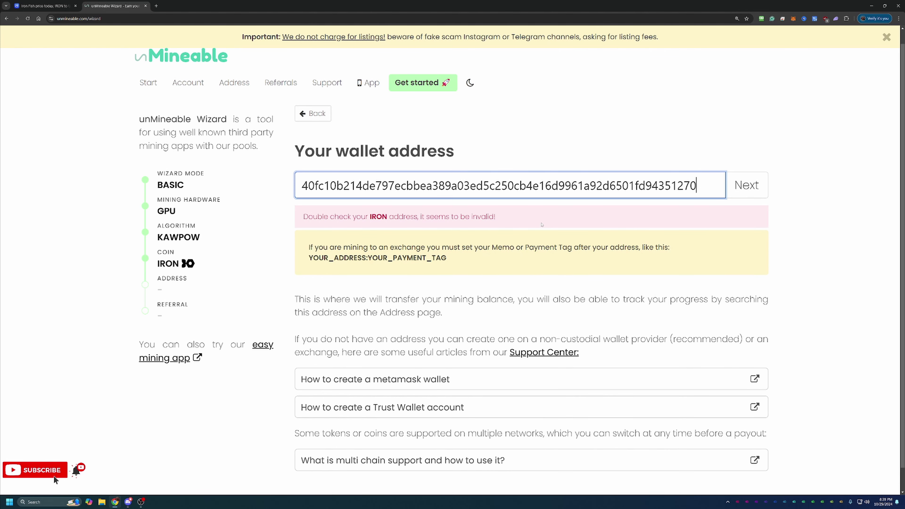
type("1")
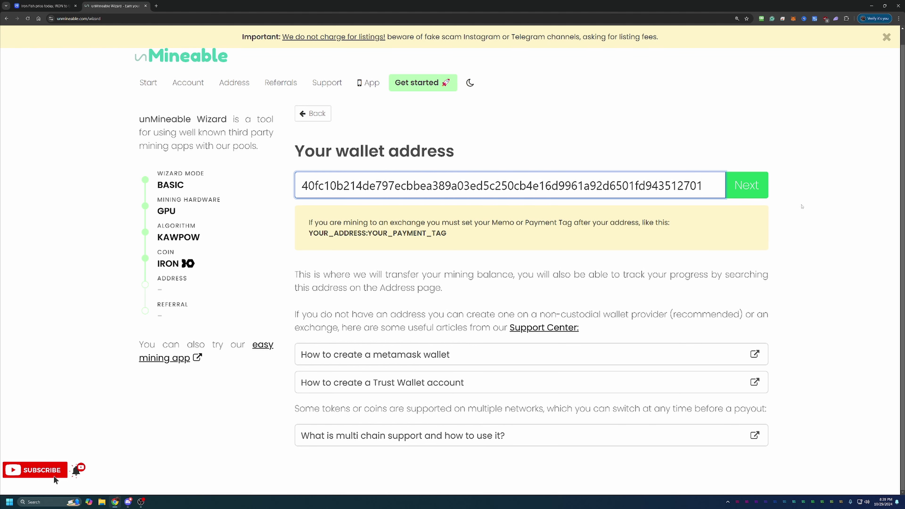
key("BackSpace")
type("0")
left_click(761, 191)
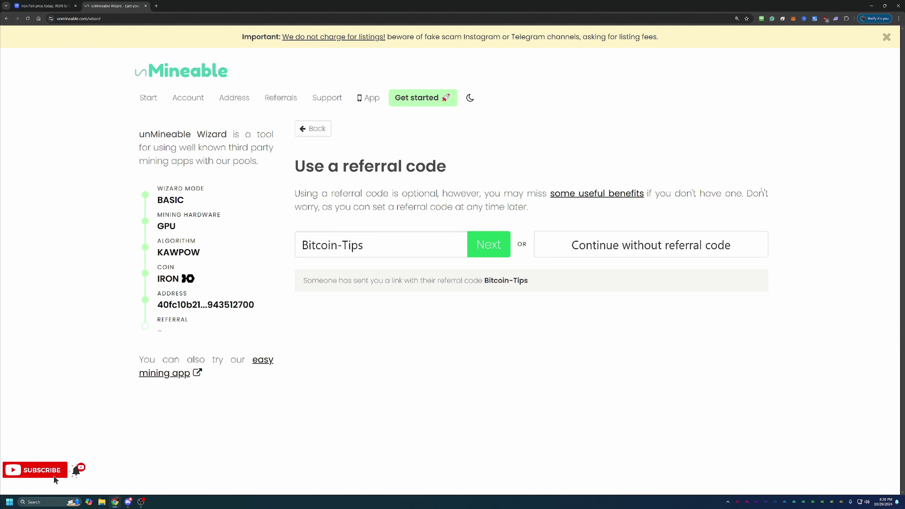
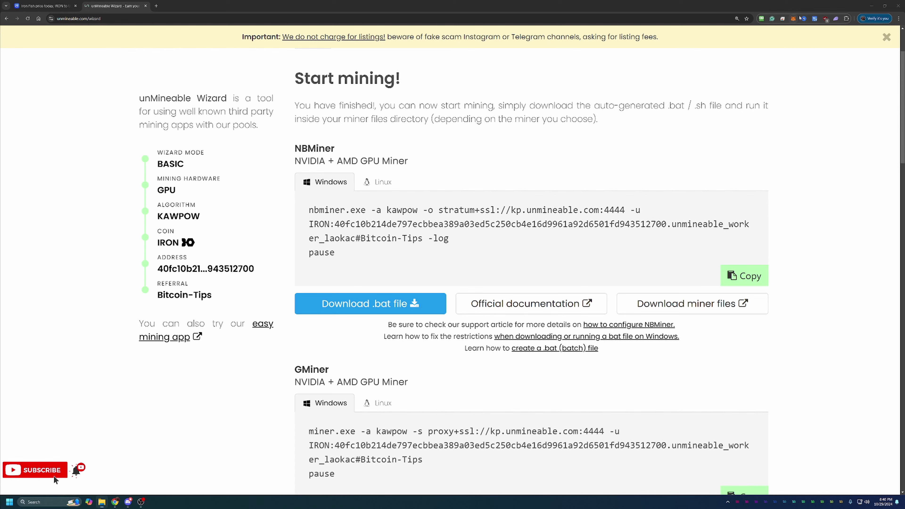
Scroll to the GMiner section and open its miner files on the GitHub releases page (version 3.44)
scroll(318, 283, "down", 3)
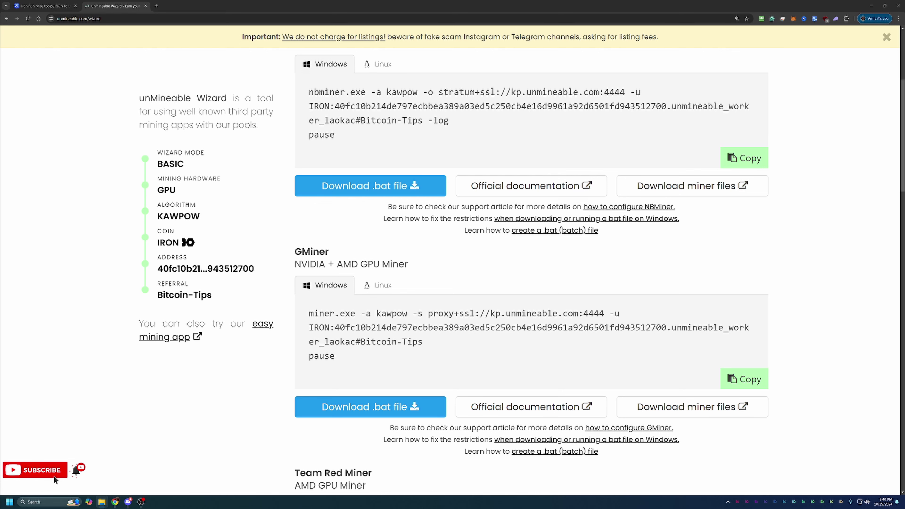
scroll(414, 378, "down", 2)
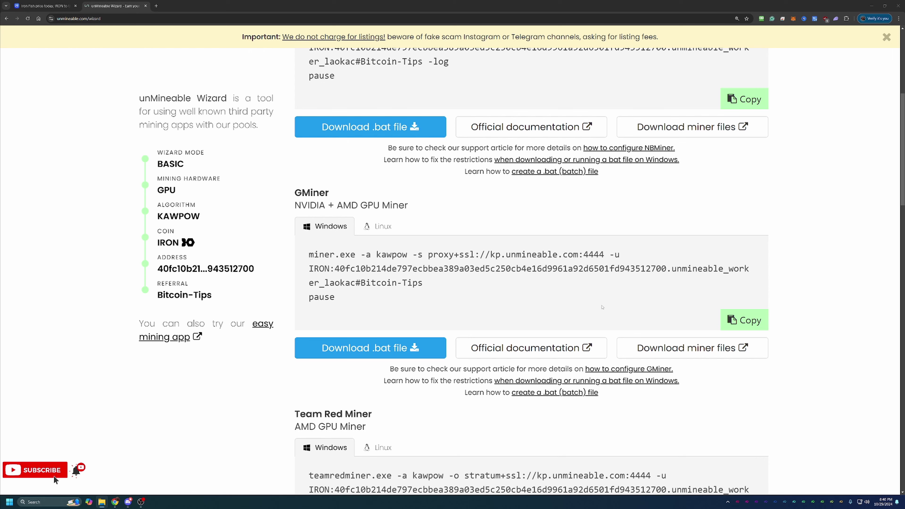
left_click(716, 349)
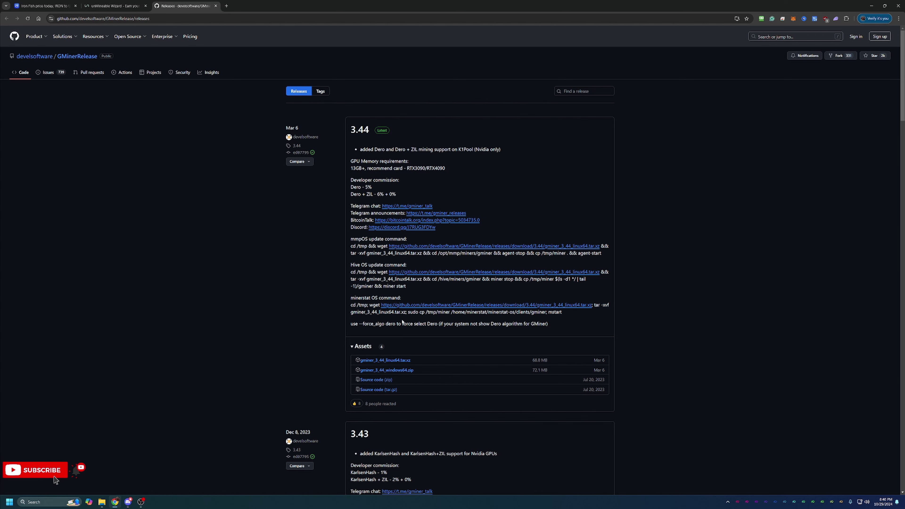
Return to the unMineable wizard tab showing the GMiner IRON KAWPOW start command
left_click(132, 1)
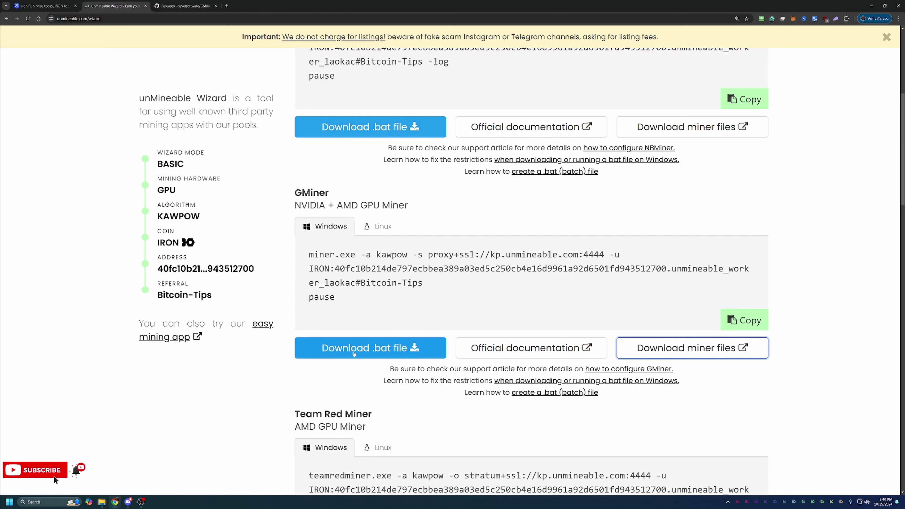
Download and keep the unverified unmineable-IRON-kawpow-gminer.bat, then show it in the gminer_3_44_windows64 folder
left_click(400, 347)
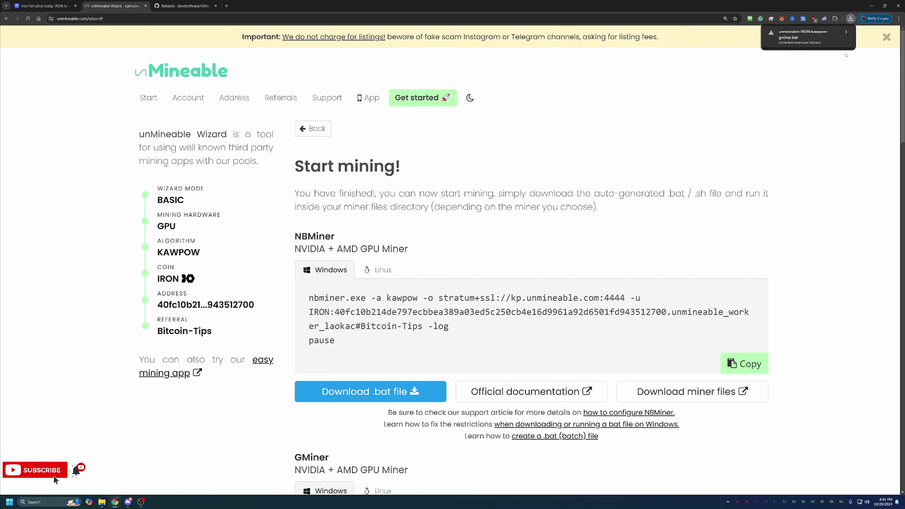
left_click(837, 41)
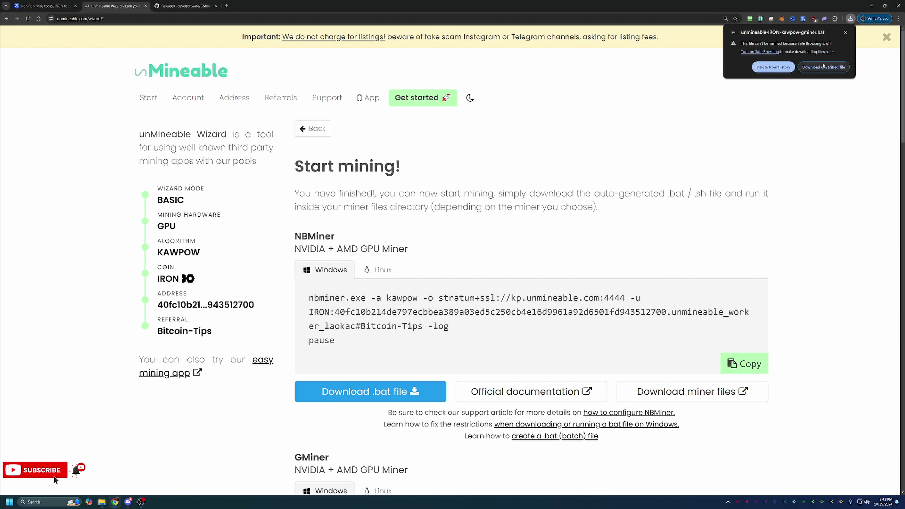
left_click(822, 67)
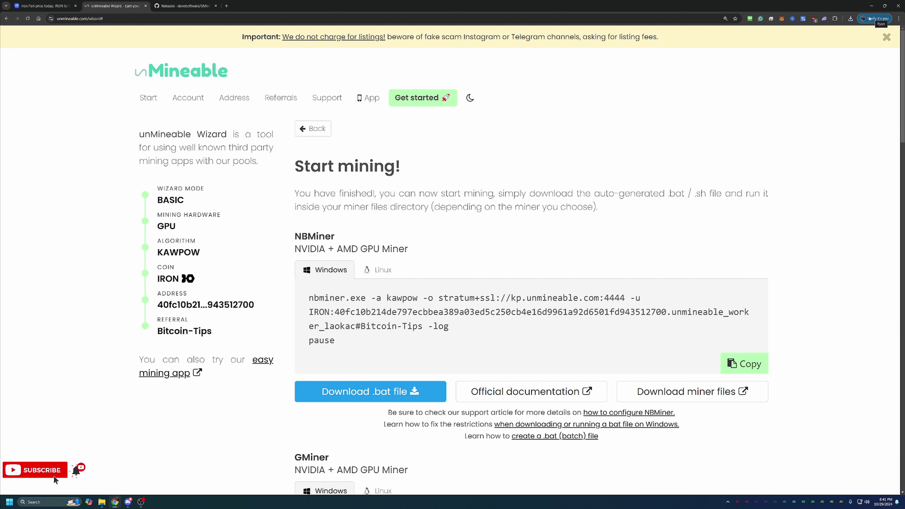
left_click(850, 19)
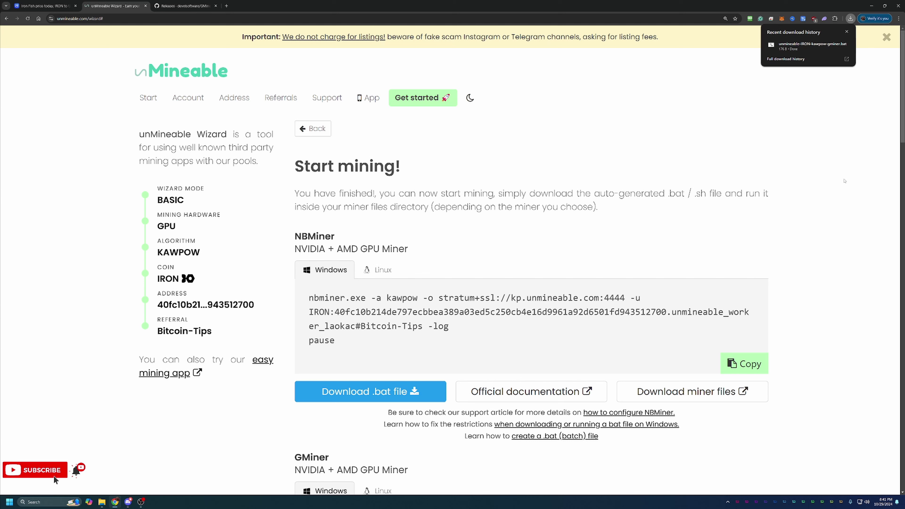
left_click(806, 48)
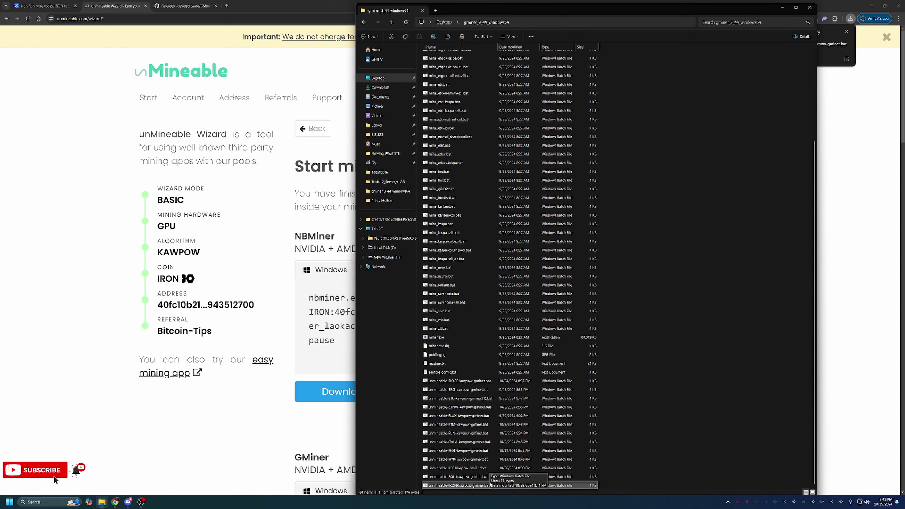
Run unmineable-IRON-kawpow-gminer.bat, bypassing the SmartScreen warning with Run anyway
double_click(489, 485)
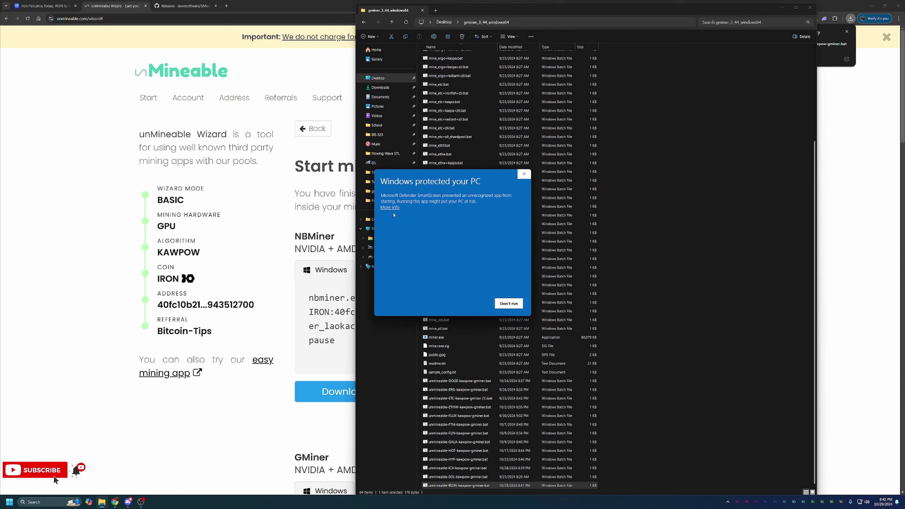
left_click(390, 208)
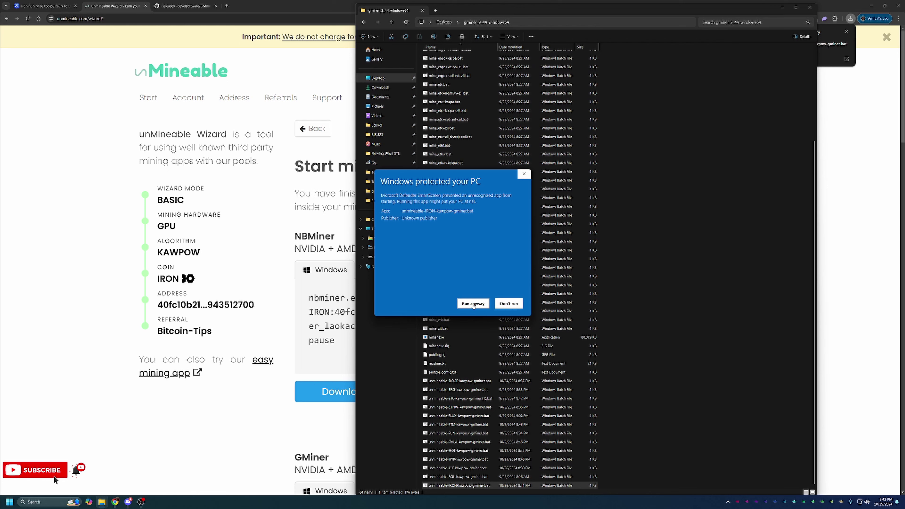
left_click(473, 304)
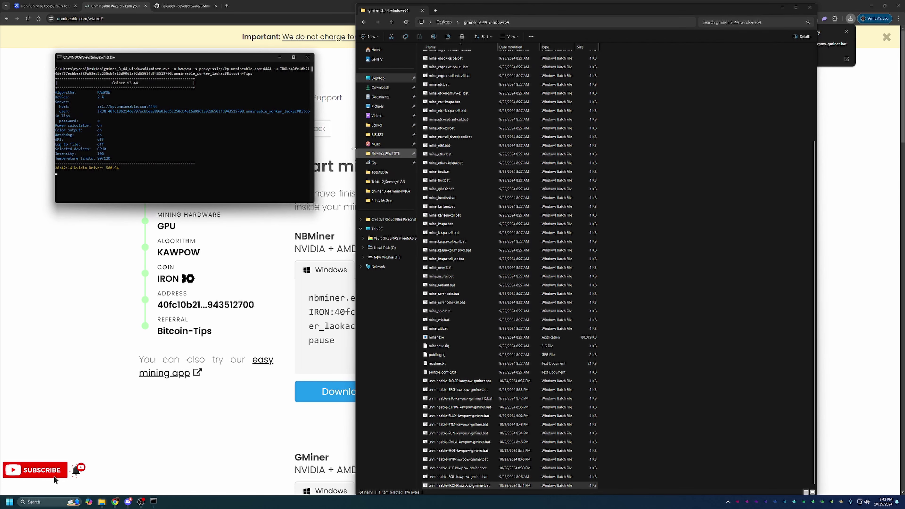
Close File Explorer and reposition the GMiner console as it reports about 22.5 MH/s
left_click(809, 9)
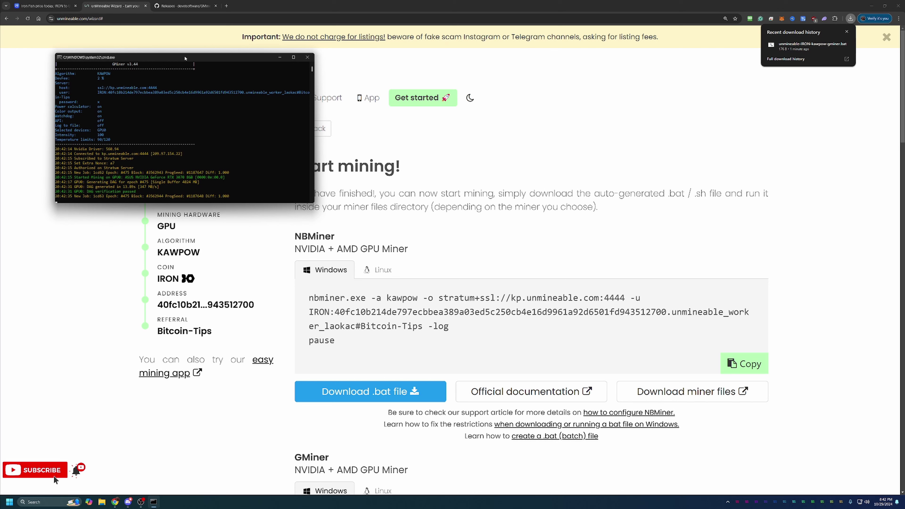
left_click_drag(185, 58, 205, 55)
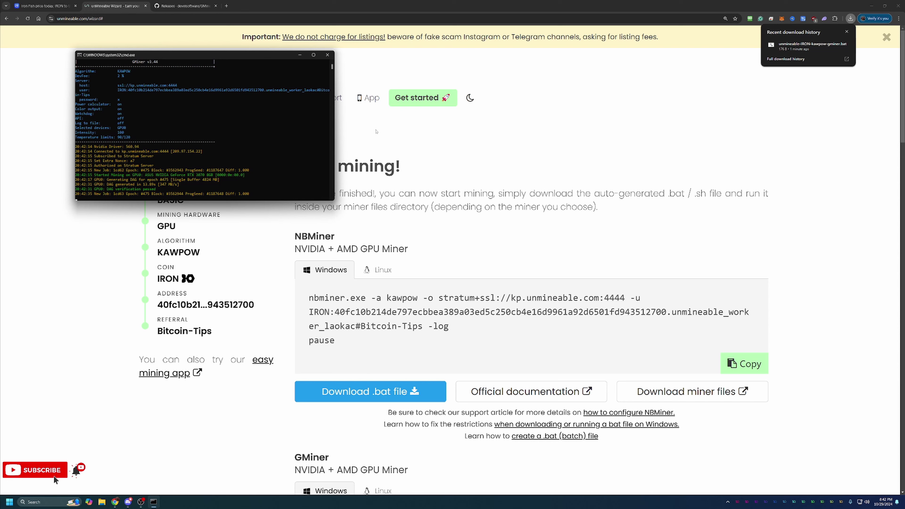
left_click_drag(205, 58, 188, 257)
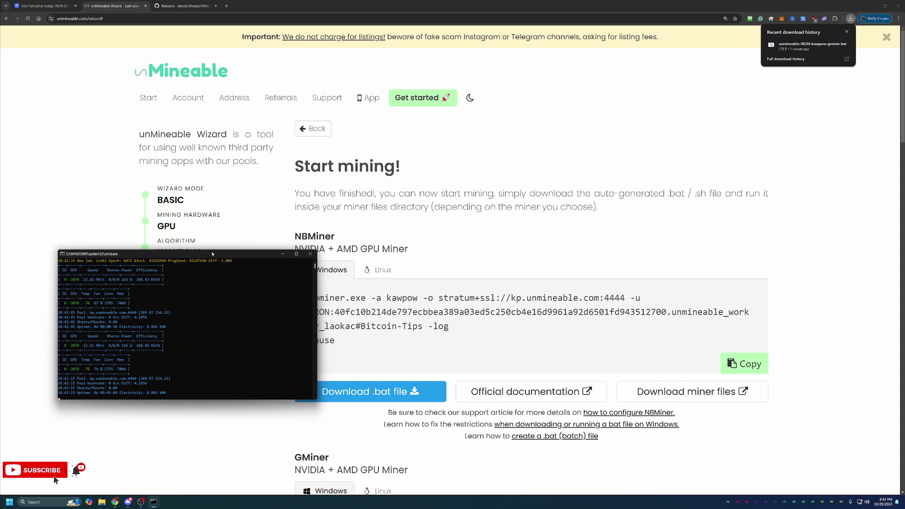
Close the GMiner console window and dismiss the recent downloads panel
left_click_drag(212, 253, 372, 167)
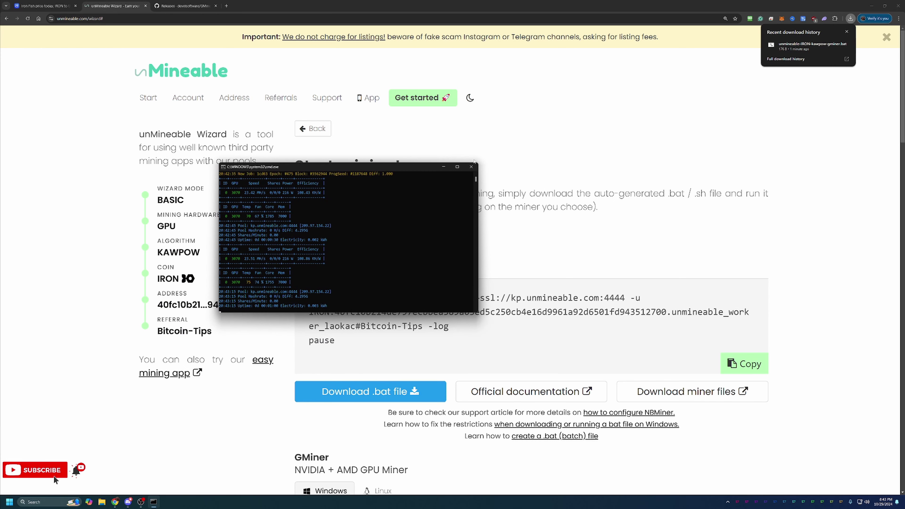
left_click(471, 166)
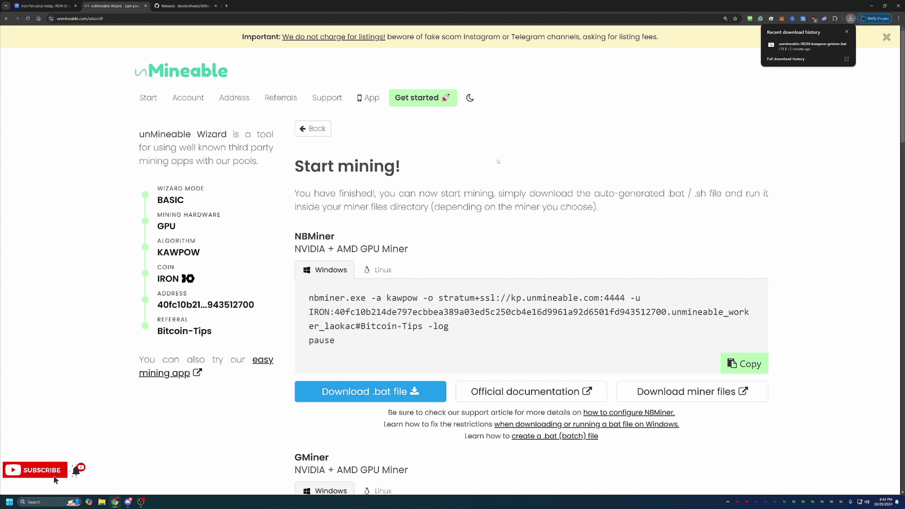
left_click(662, 137)
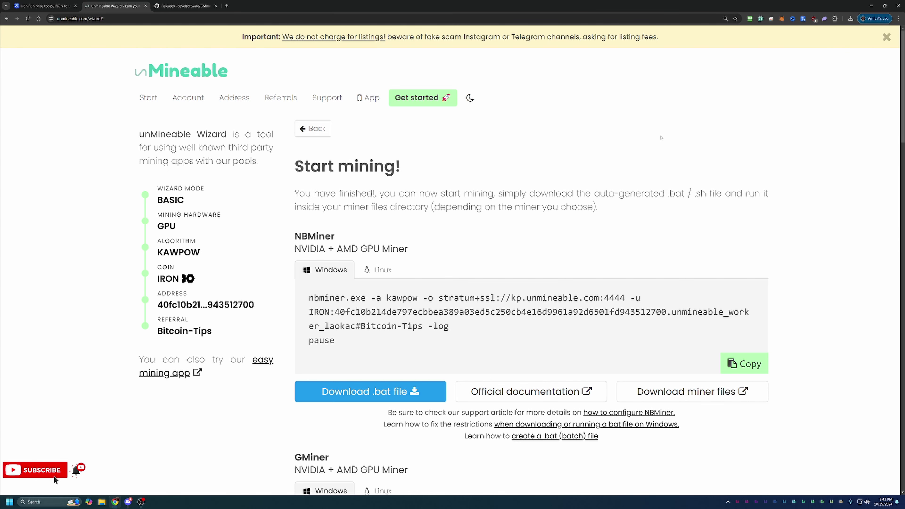